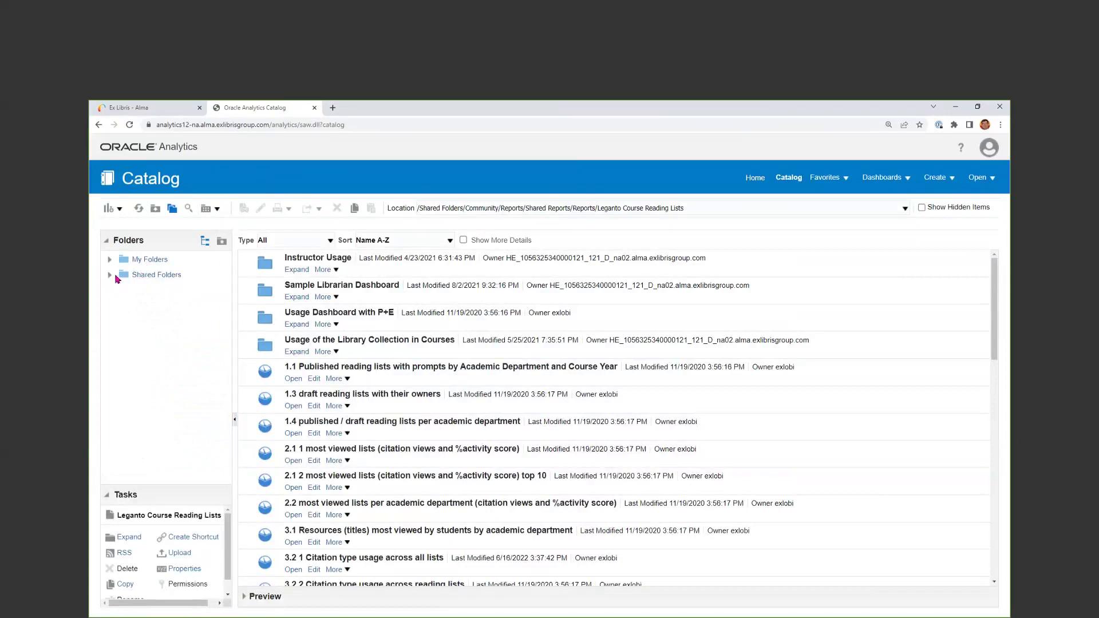
# Step: Expand Shared Folders down to the Shared Reports folder under Community > Reports, widening the folder pane to show full names
pyautogui.click(110, 275)
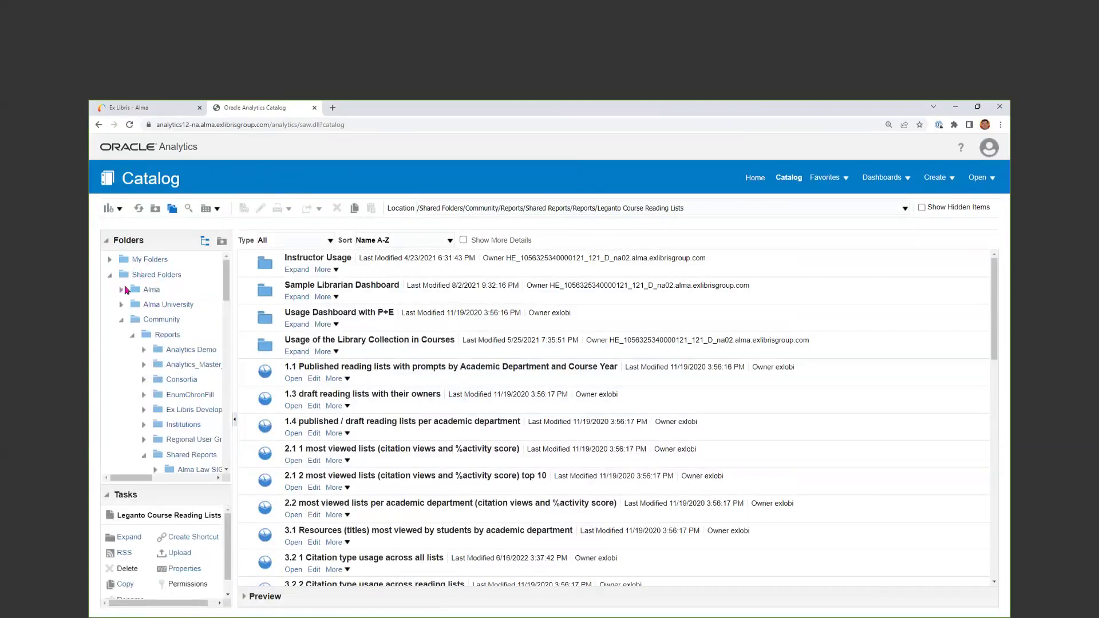
pyautogui.click(132, 337)
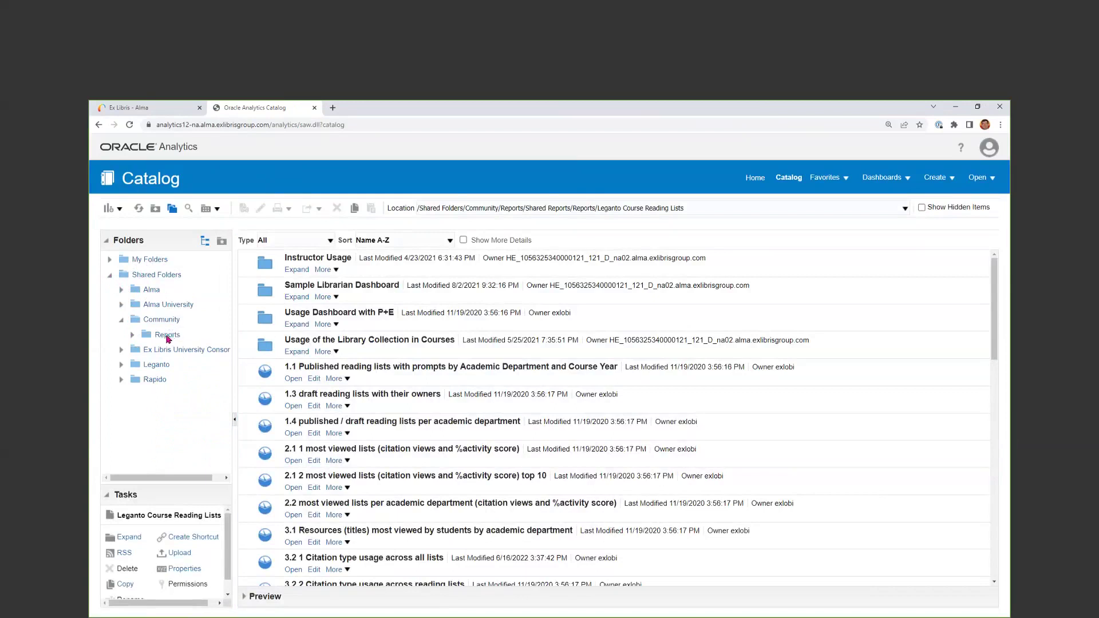
pyautogui.click(133, 335)
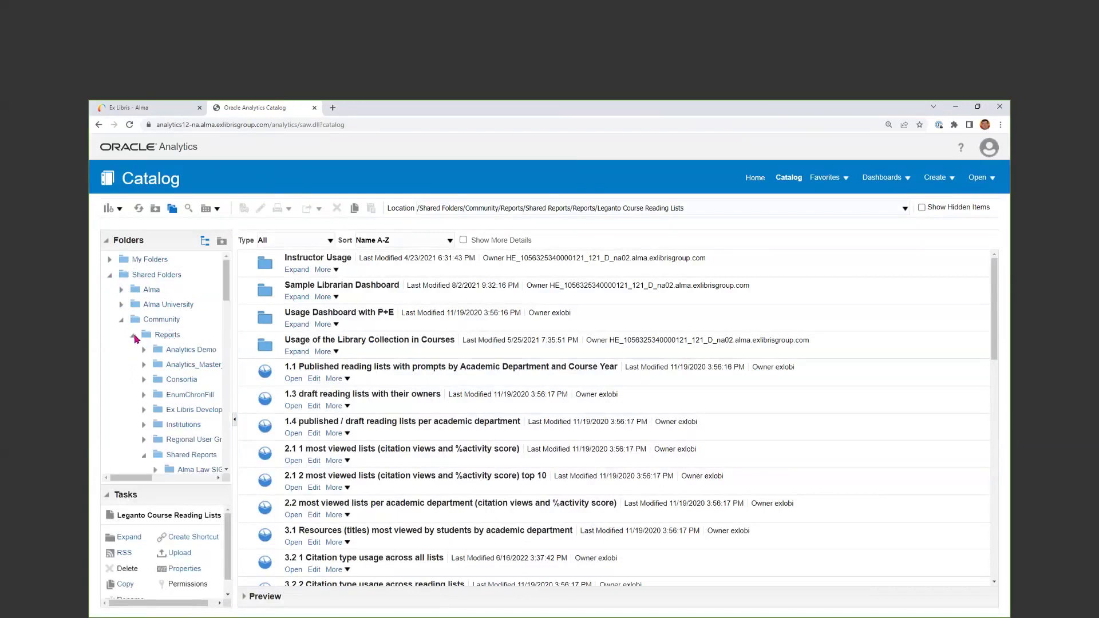
pyautogui.moveTo(233, 382); pyautogui.dragTo(312, 388)
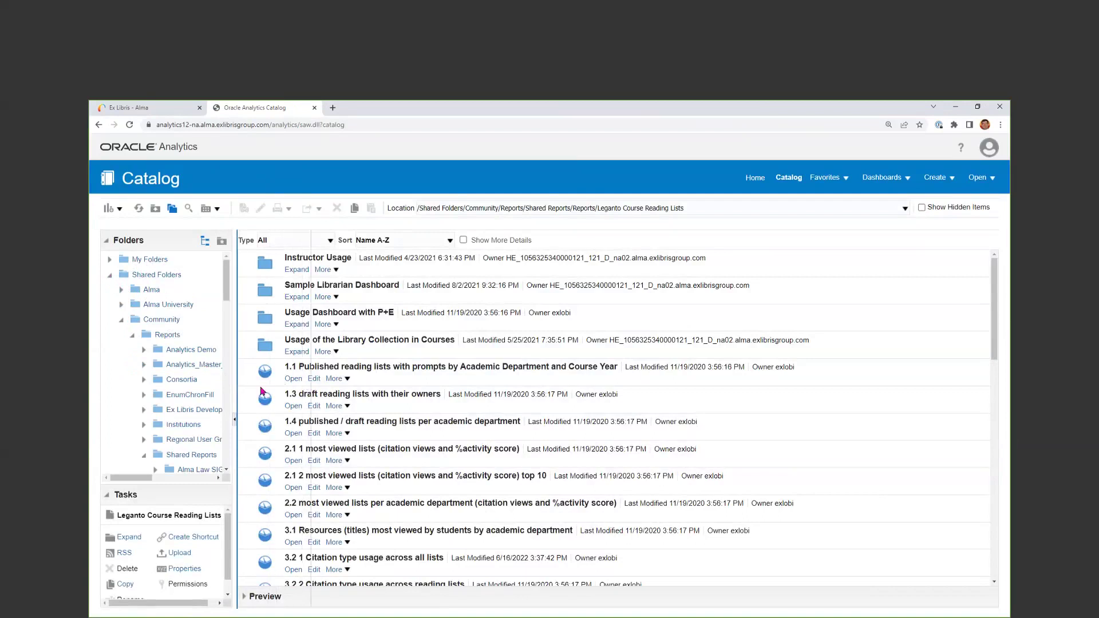
pyautogui.scroll(-3, 204, 367)
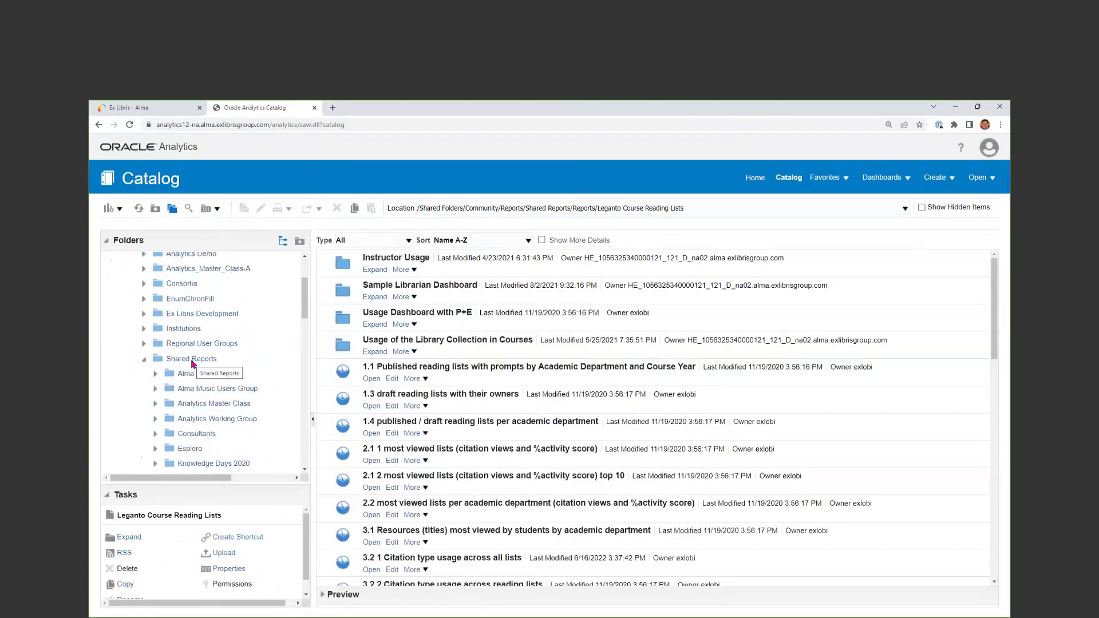
pyautogui.scroll(-3, 218, 349)
pyautogui.moveTo(309, 392); pyautogui.dragTo(346, 389)
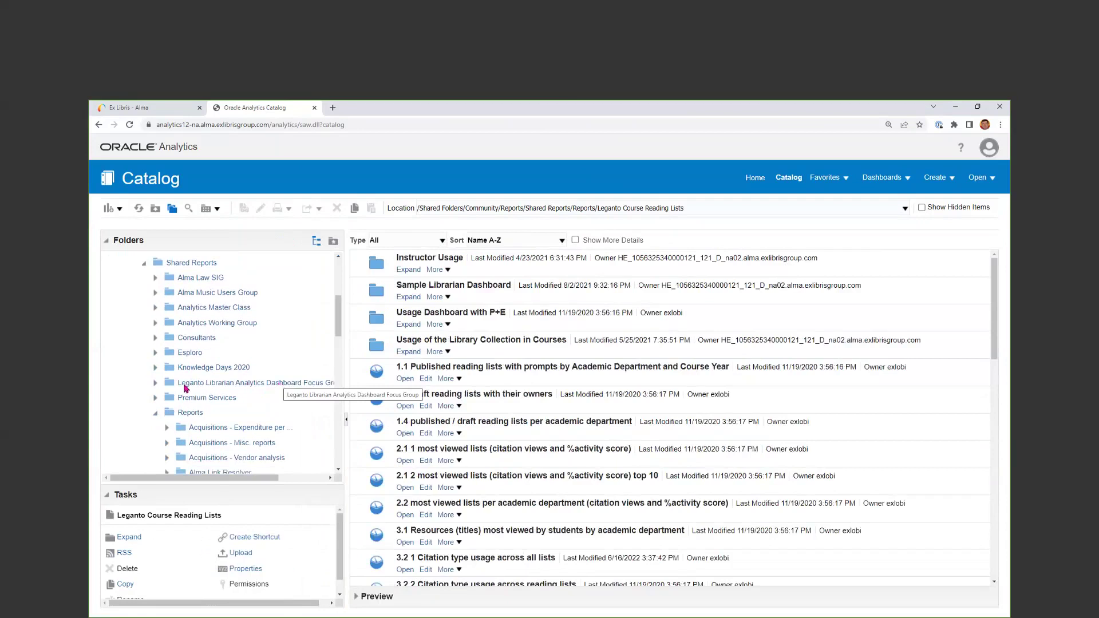
# Step: Open the Leganto Librarian Analytics Dashboard (June 2019) from its folder within Leganto Librarian Analytics Dashboard Focus Group
pyautogui.click(156, 382)
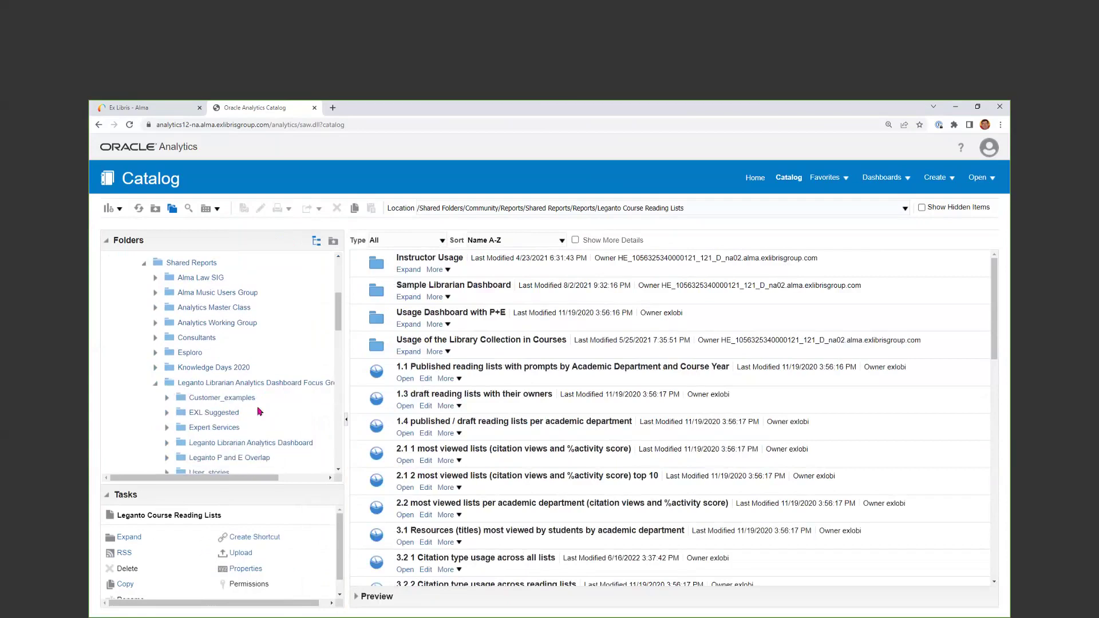
pyautogui.scroll(-1, 269, 406)
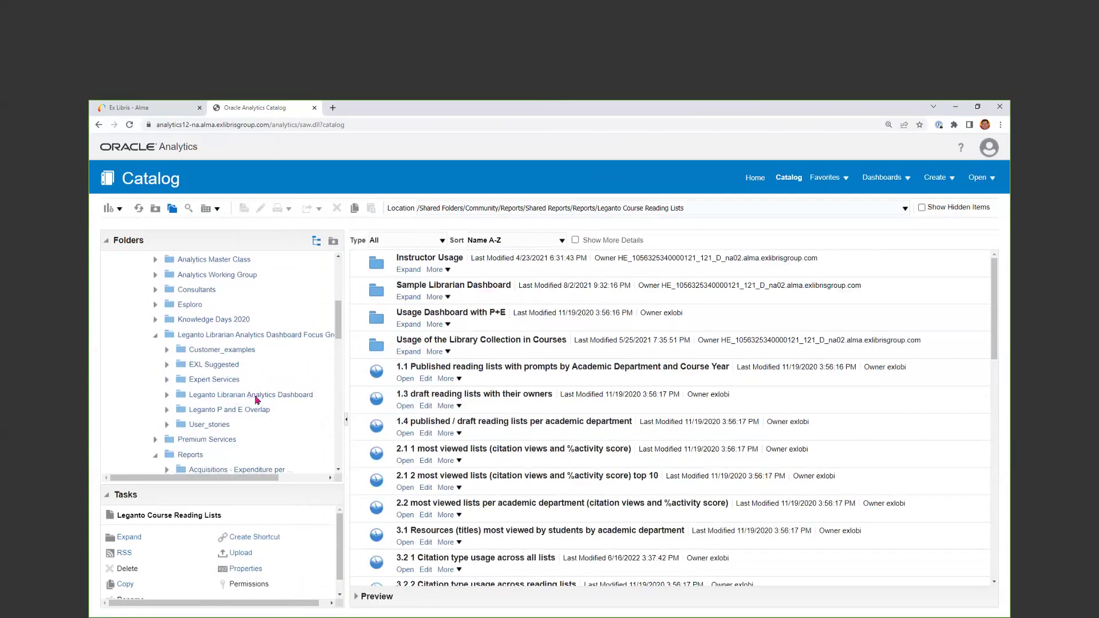
pyautogui.click(292, 396)
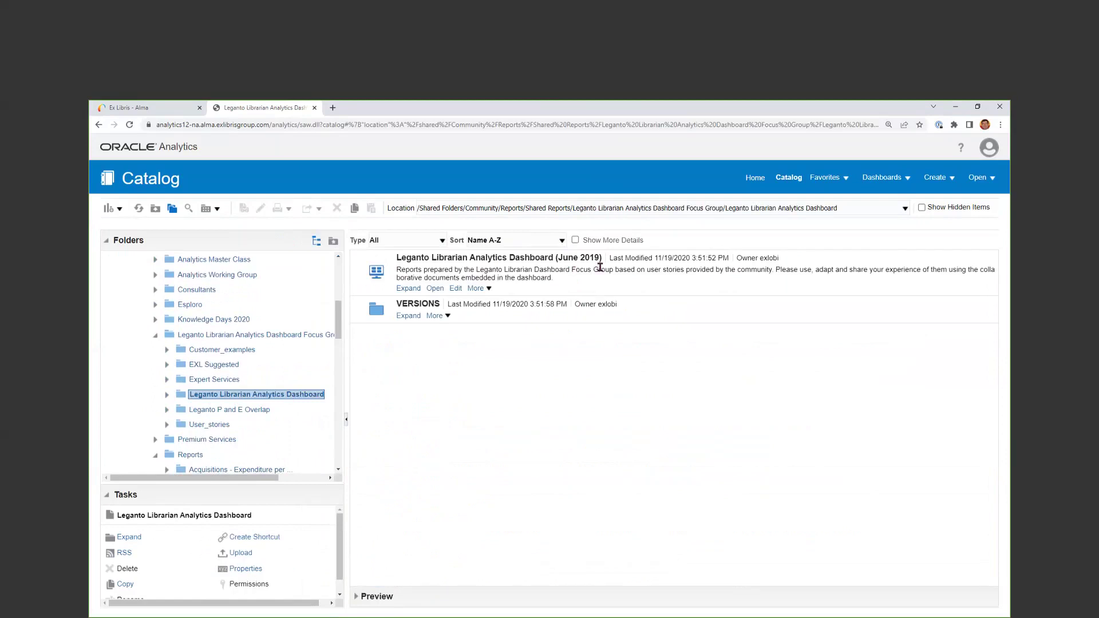
pyautogui.click(437, 289)
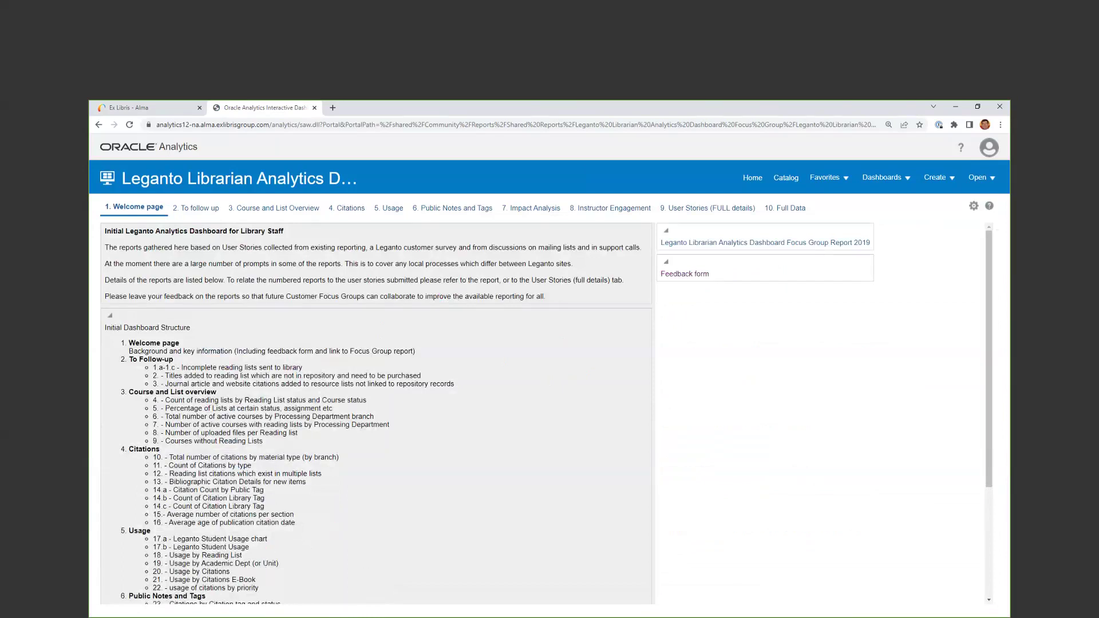
# Step: Examine the dashboard's Impact Analysis page, including the high-usage citation and reading list details and the published reading list charts
pyautogui.click(524, 214)
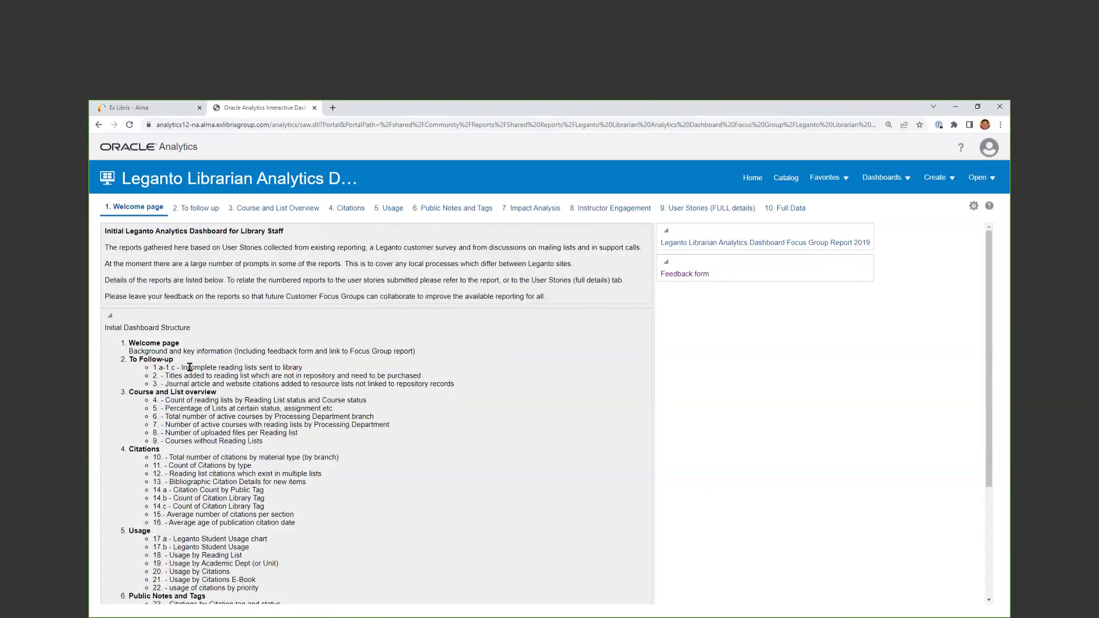
pyautogui.click(541, 212)
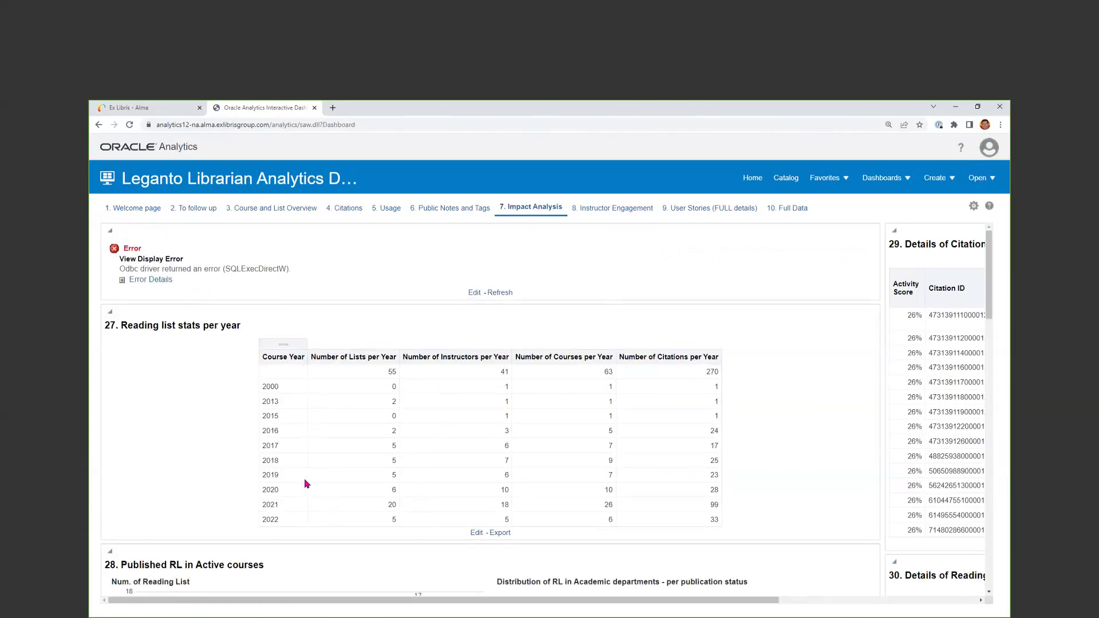
pyautogui.moveTo(599, 605); pyautogui.dragTo(825, 507)
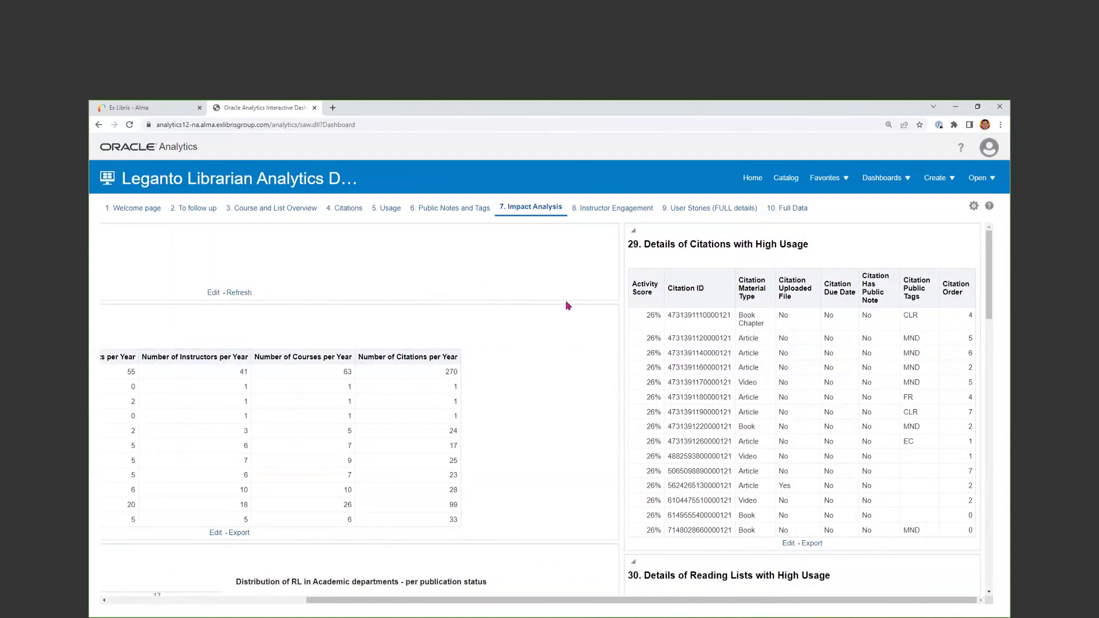
pyautogui.scroll(-3, 559, 336)
pyautogui.scroll(-5, 555, 336)
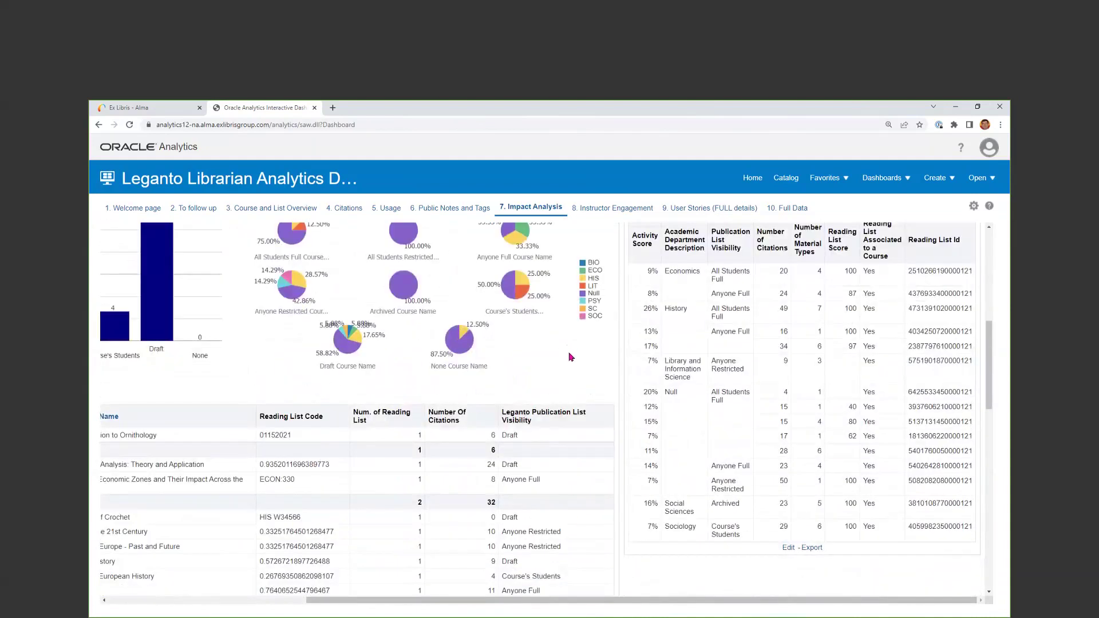
pyautogui.scroll(3, 264, 233)
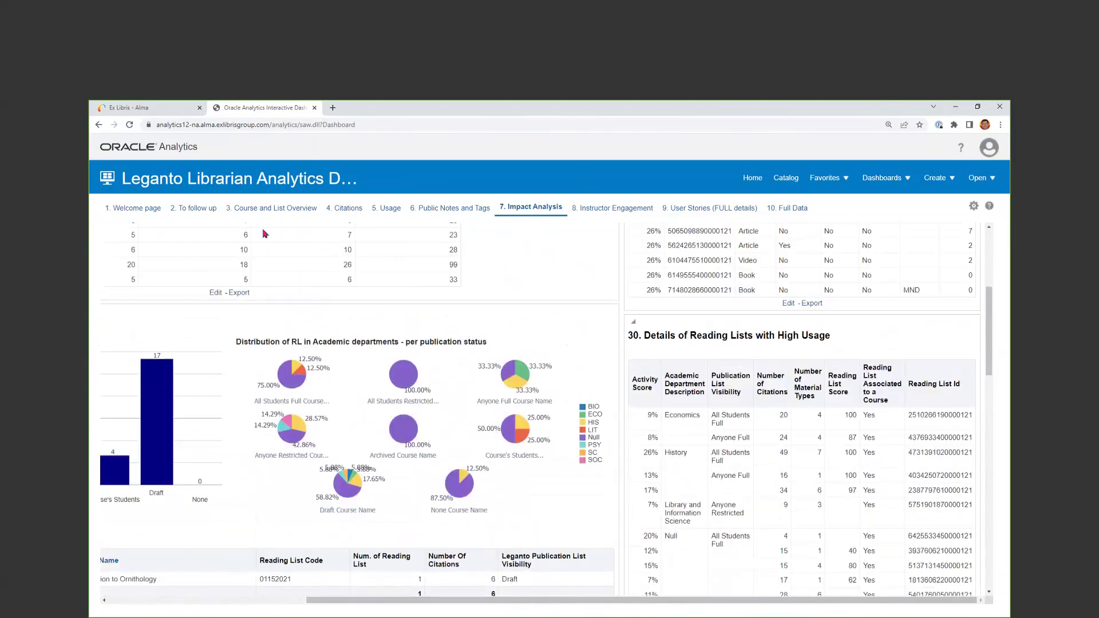
# Step: Review the To follow up page and check the citation tag choices for report 02 on titles needing purchase
pyautogui.click(194, 209)
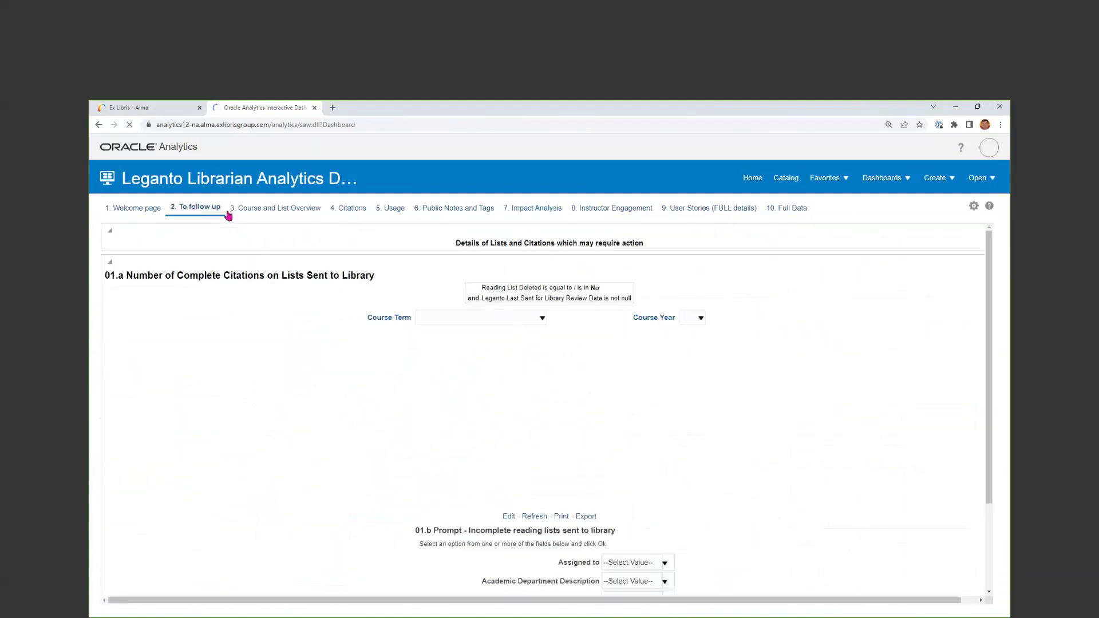
pyautogui.scroll(-10, 538, 323)
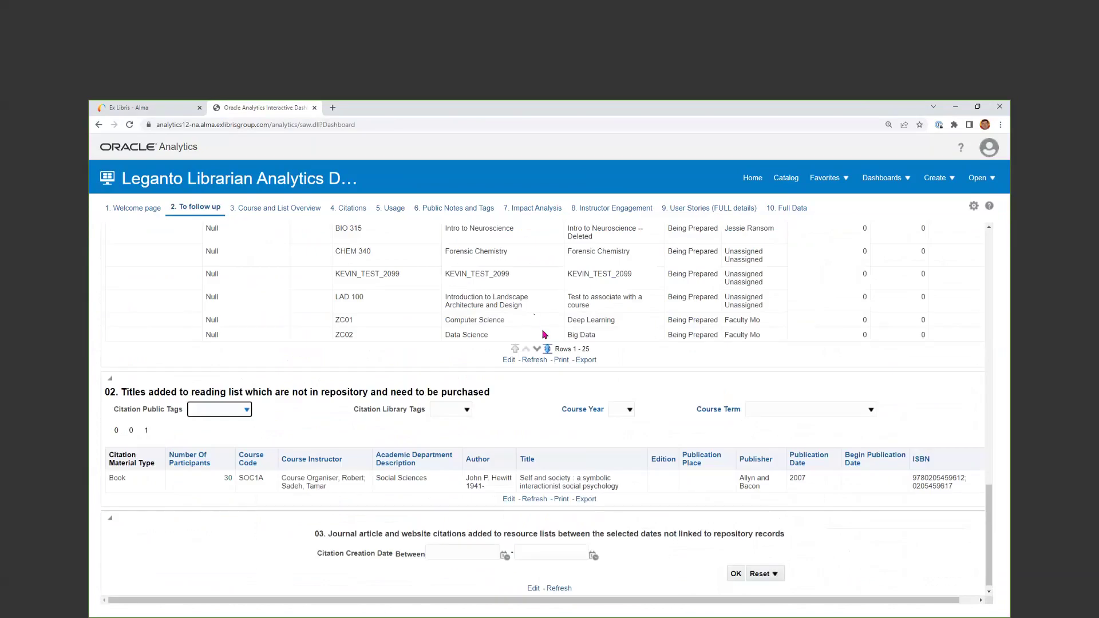
pyautogui.click(246, 409)
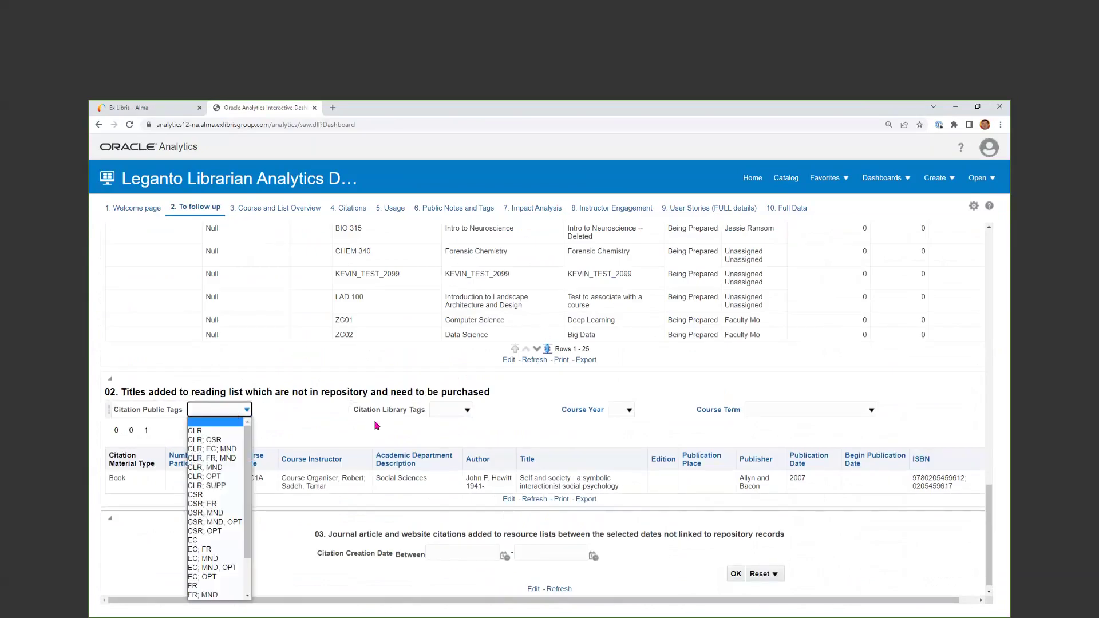
pyautogui.click(467, 410)
pyautogui.click(656, 409)
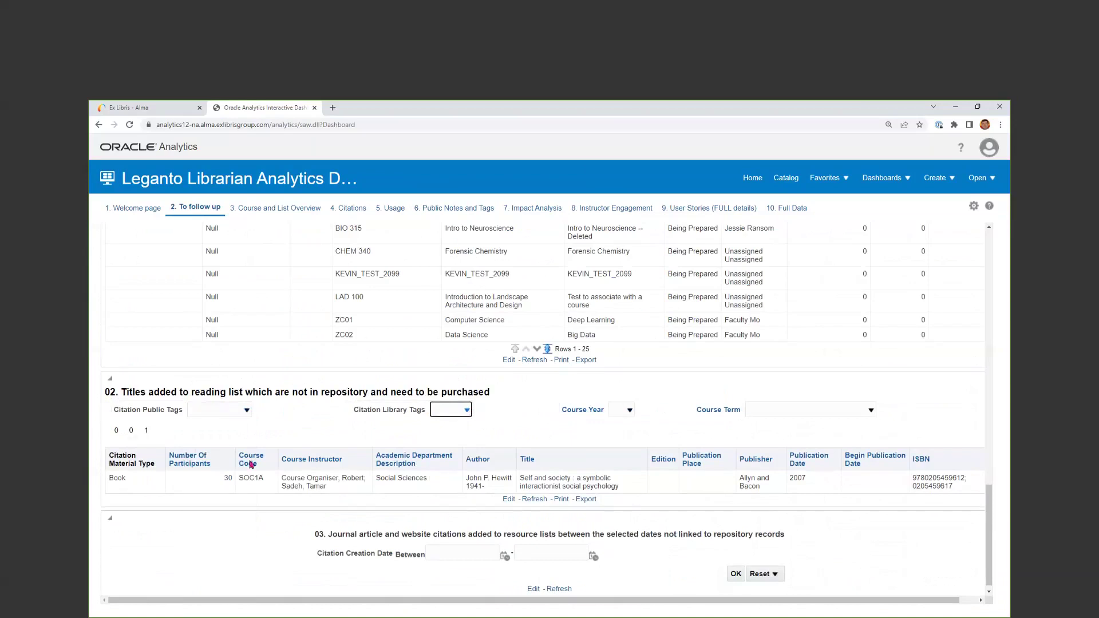
# Step: Open the 01.c Incomplete reading lists sent to library report for editing and display its criteria
pyautogui.scroll(6, 827, 429)
pyautogui.scroll(-5, 783, 409)
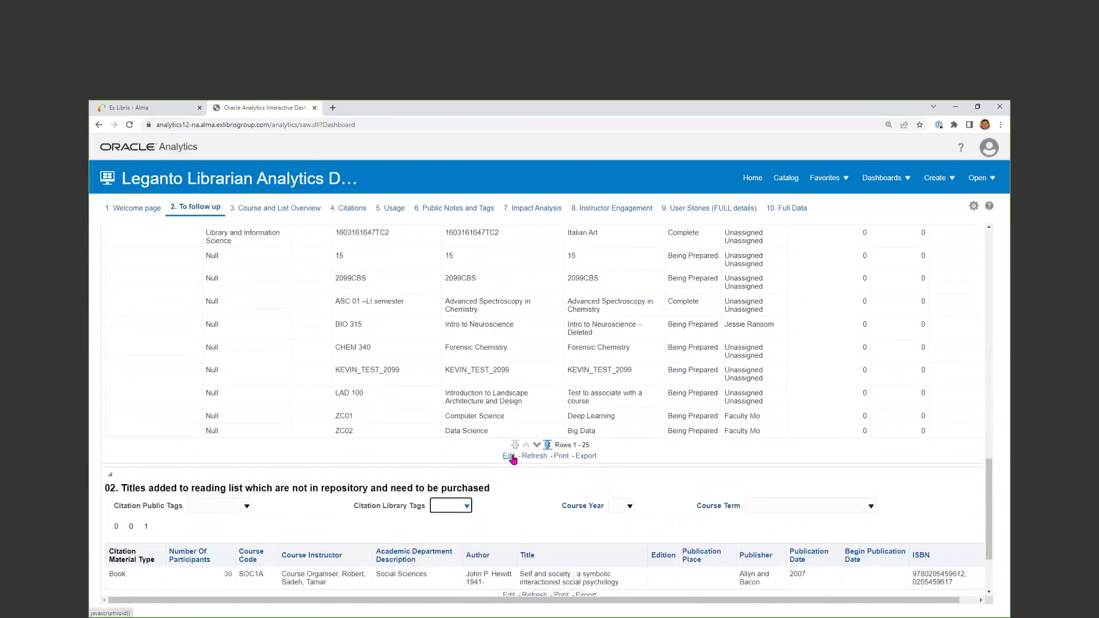
pyautogui.click(509, 456)
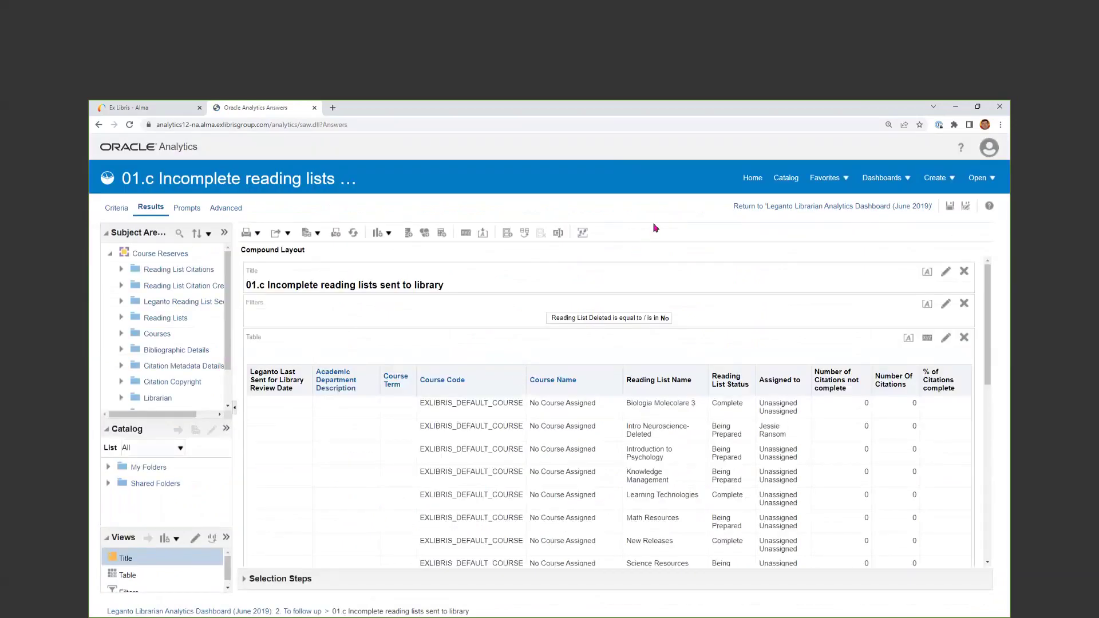
pyautogui.click(120, 209)
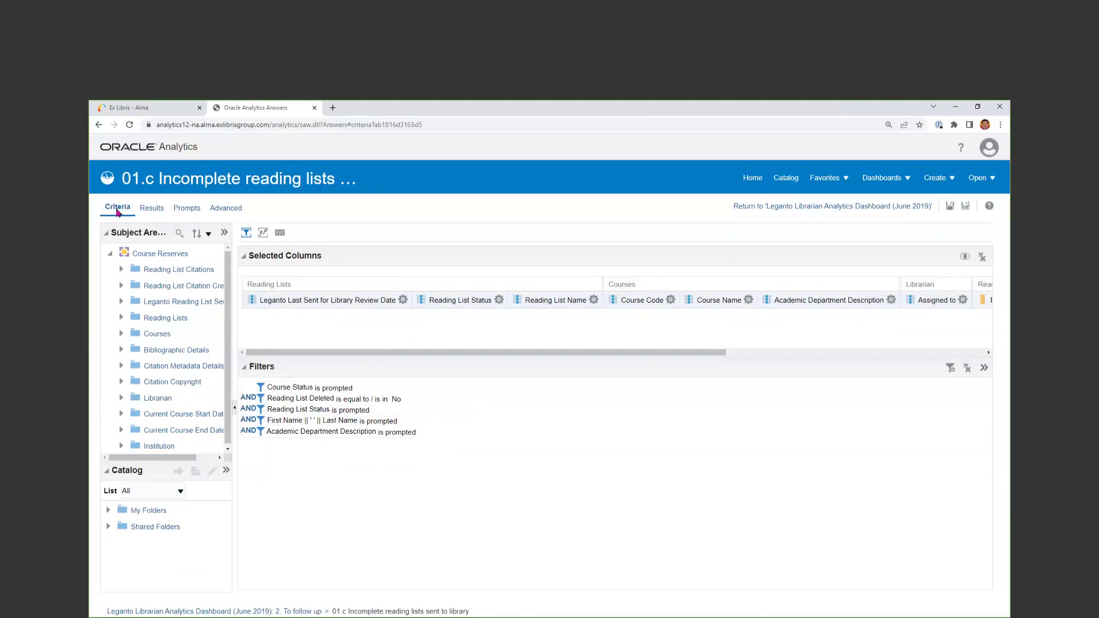
# Step: Return to the catalog, widen the folder pane, and open and expand Leganto Course Reading Lists under Shared Reports > Reports
pyautogui.click(780, 176)
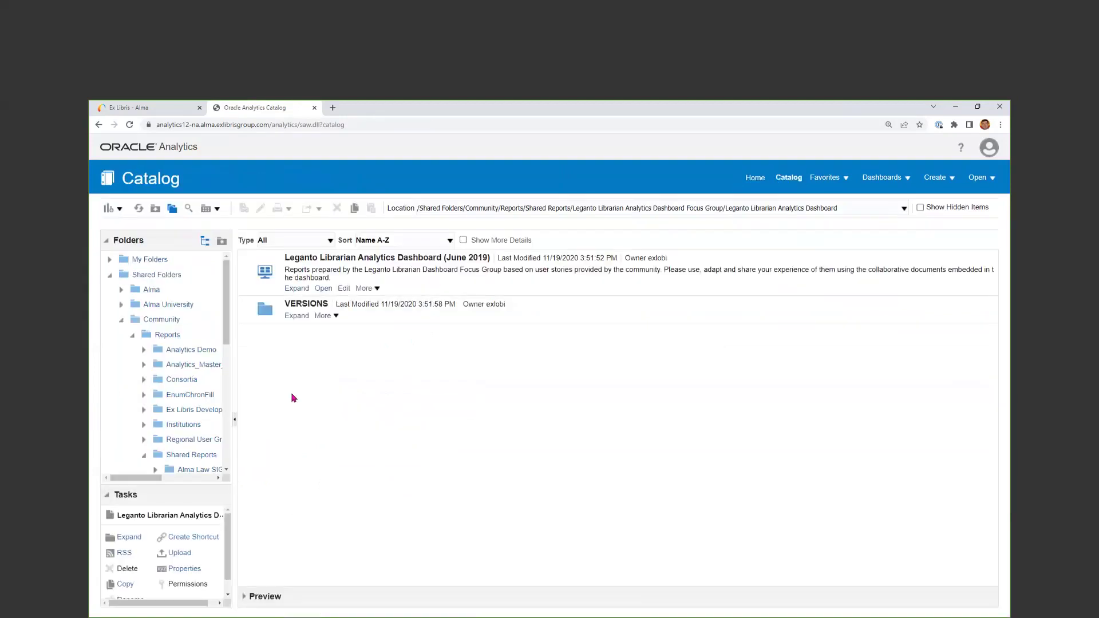
pyautogui.moveTo(235, 407); pyautogui.dragTo(358, 410)
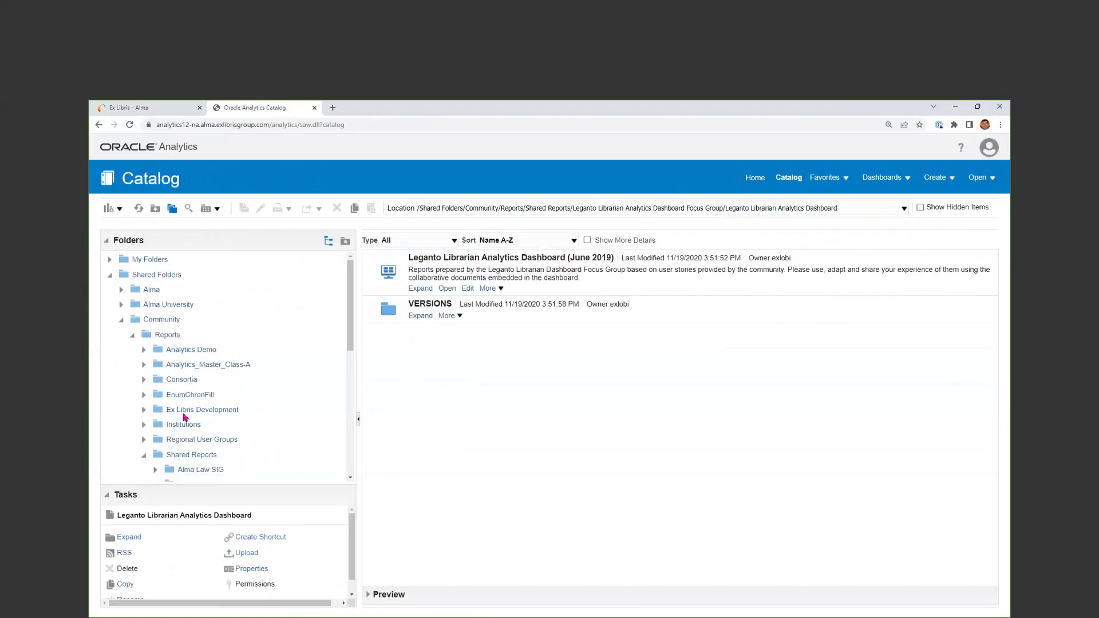
pyautogui.scroll(-2, 184, 297)
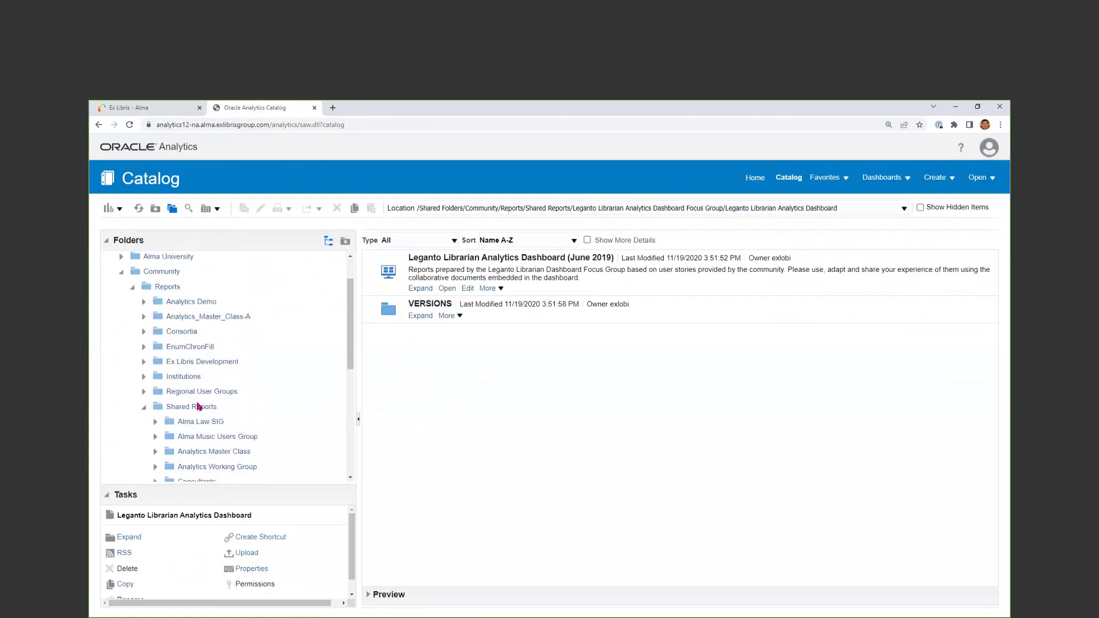
pyautogui.scroll(-10, 199, 407)
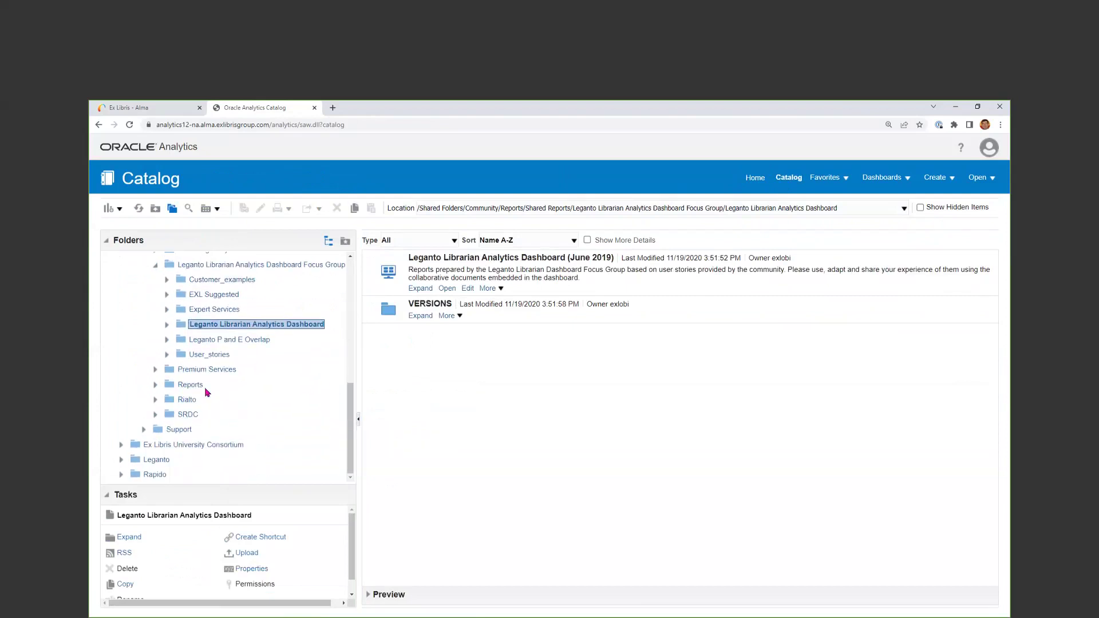
pyautogui.click(155, 385)
pyautogui.scroll(-3, 263, 382)
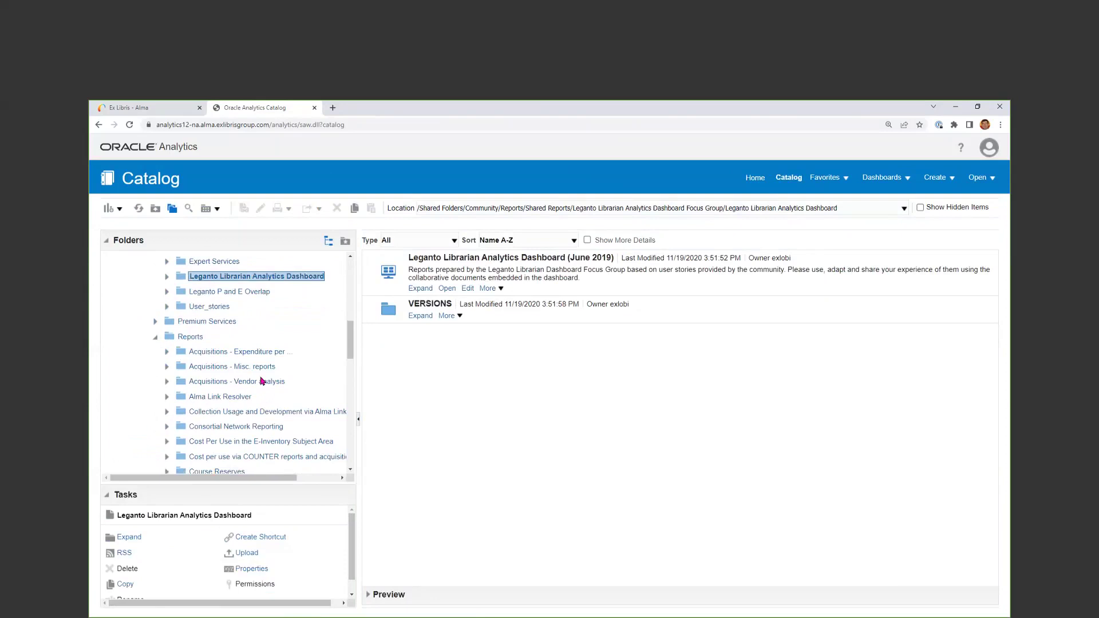
pyautogui.scroll(1, 262, 382)
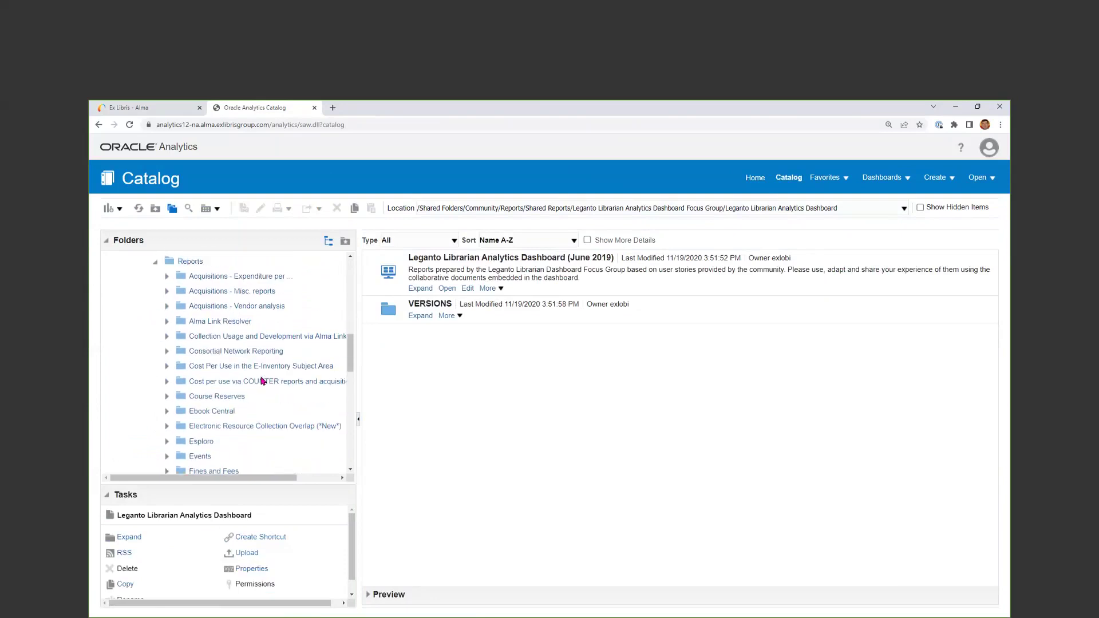
pyautogui.scroll(-6, 263, 381)
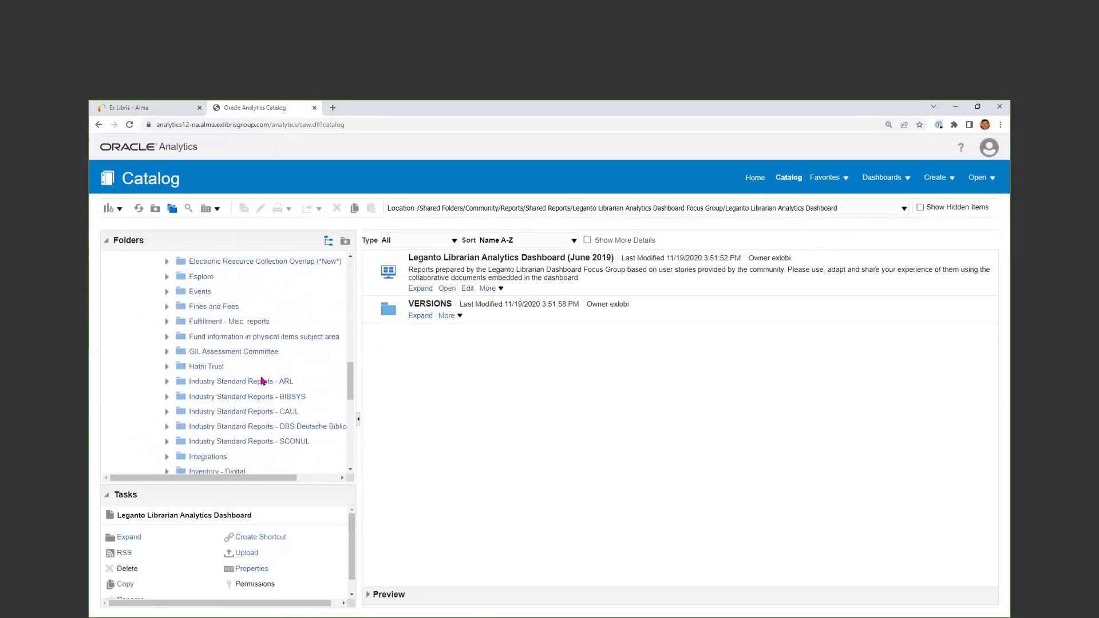
pyautogui.scroll(-2, 264, 380)
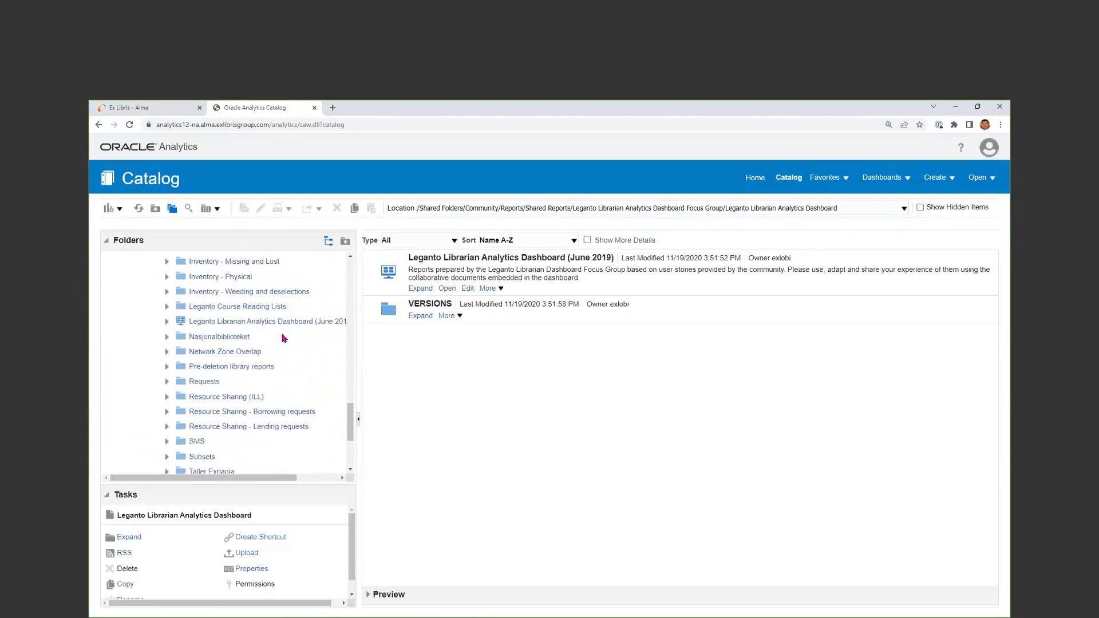
pyautogui.click(246, 307)
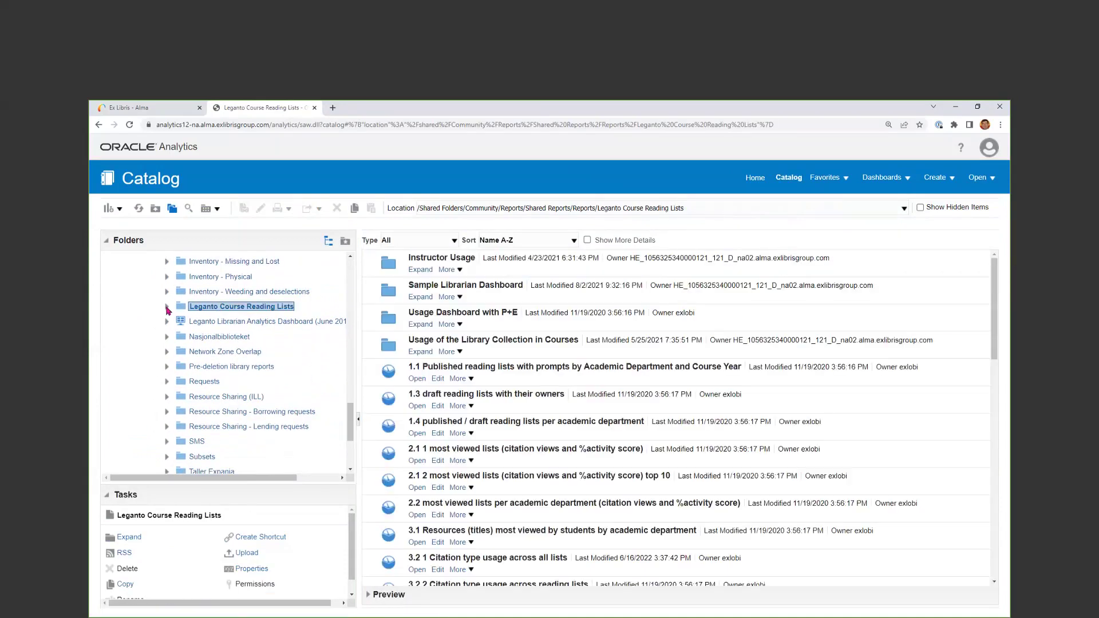
pyautogui.click(167, 308)
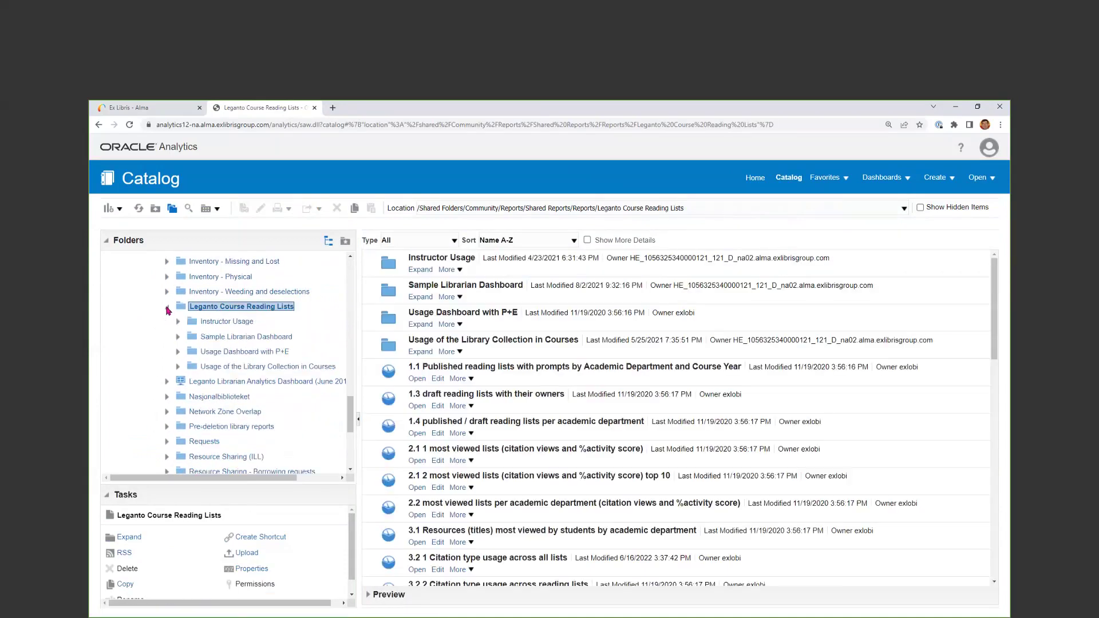
# Step: Open the Librarian Usage Dashboard from the Sample Librarian Dashboard folder, expanding that folder in the tree
pyautogui.click(224, 338)
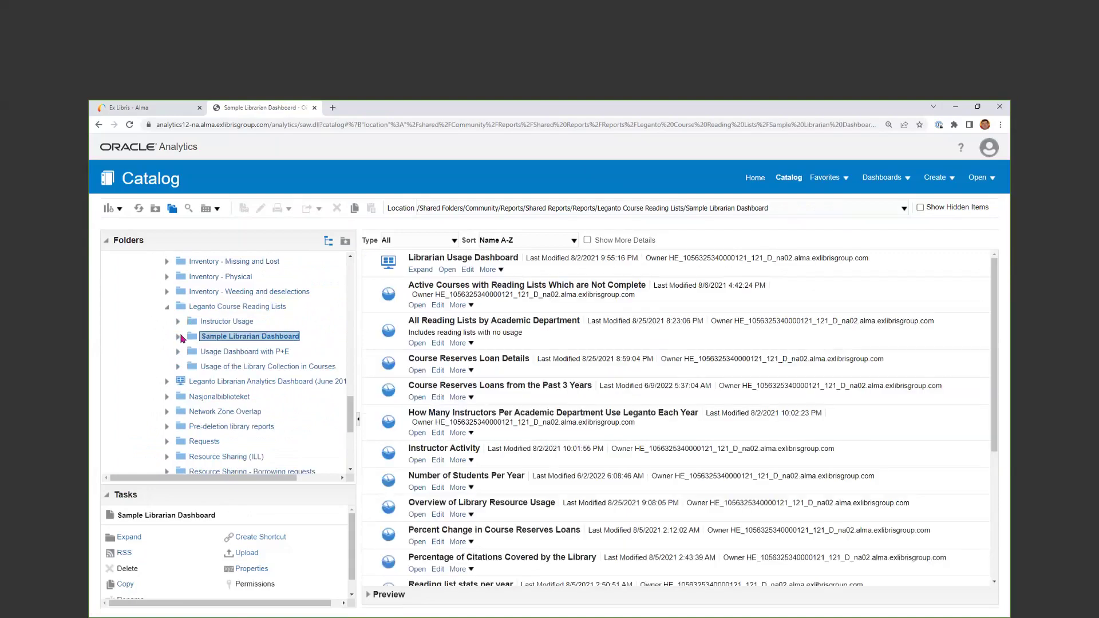
pyautogui.click(178, 336)
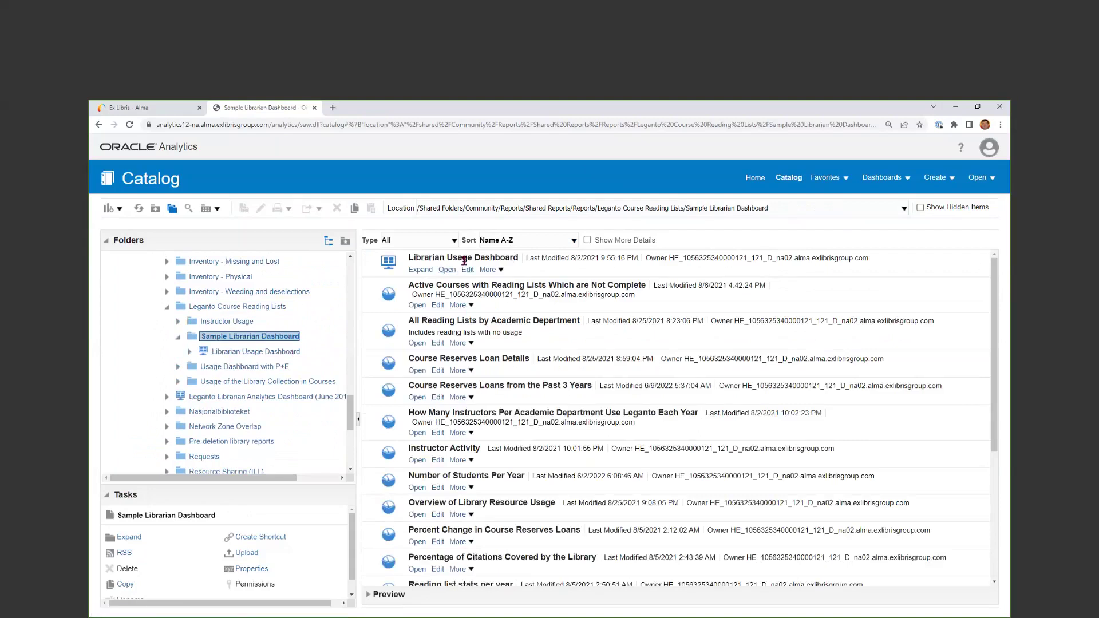
pyautogui.click(447, 272)
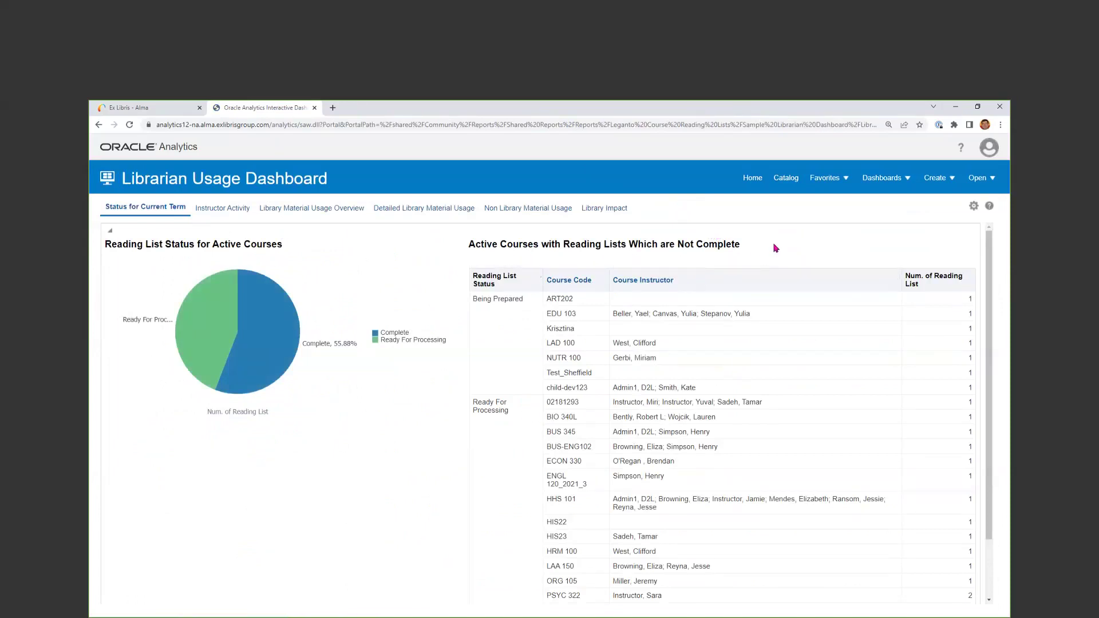
# Step: Look over the Status for Current Term page, return to the catalog and widen its folder pane
pyautogui.scroll(-3, 767, 410)
pyautogui.scroll(3, 771, 411)
pyautogui.click(783, 179)
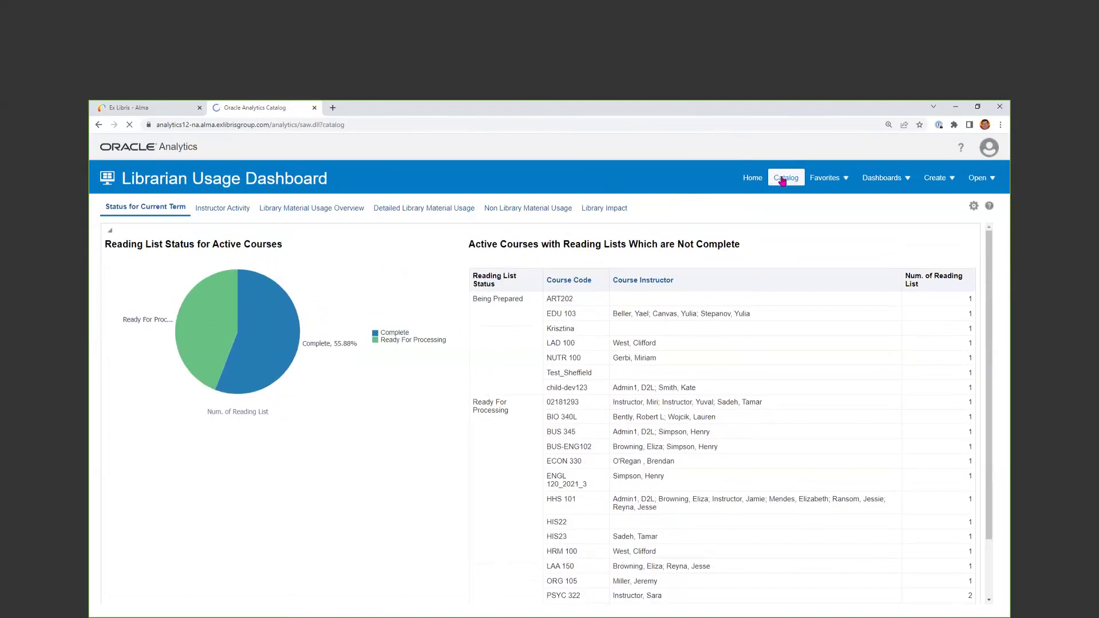
pyautogui.moveTo(232, 404); pyautogui.dragTo(339, 412)
# Step: Open the Leganto Course Reading Lists folder and expand its Instructor Usage subfolder to list the reports
pyautogui.moveTo(332, 293); pyautogui.dragTo(338, 385)
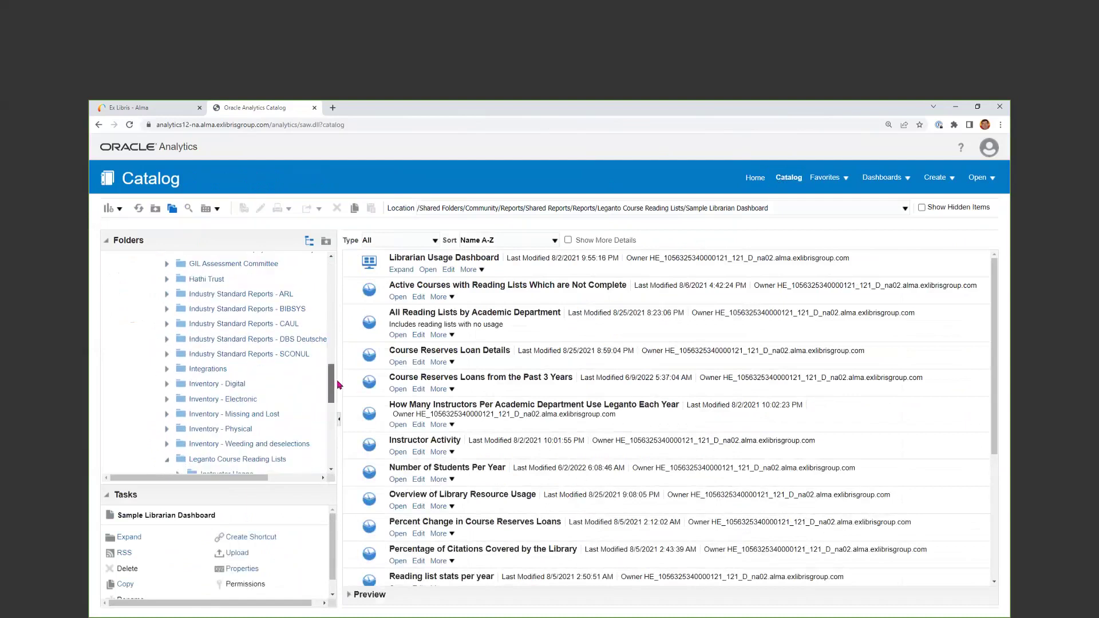
pyautogui.scroll(-3, 255, 361)
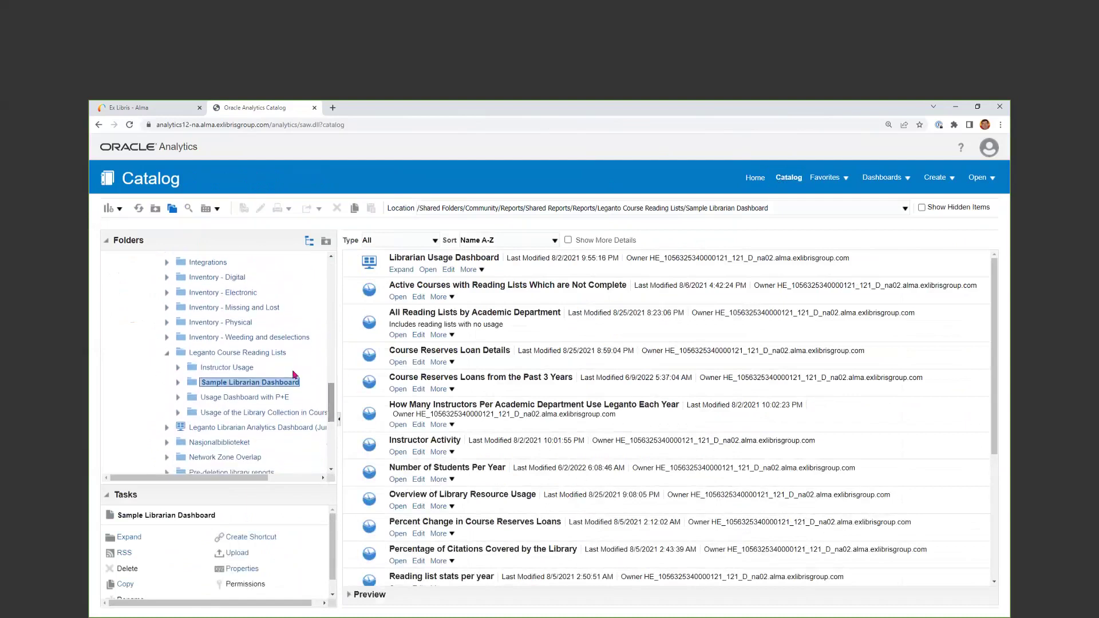
pyautogui.click(254, 353)
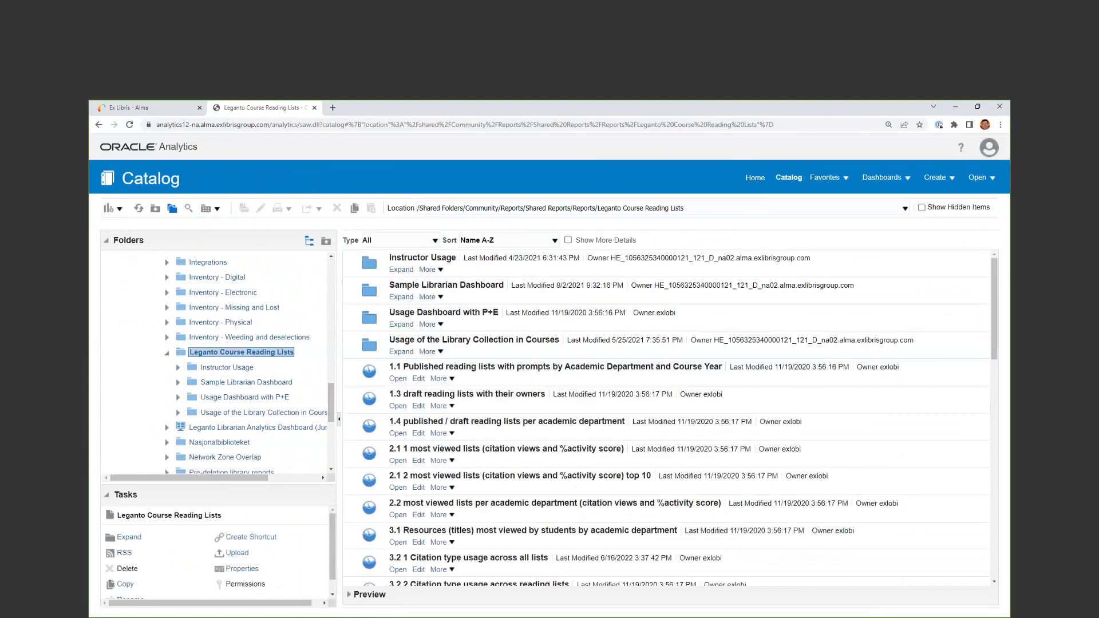
pyautogui.click(409, 272)
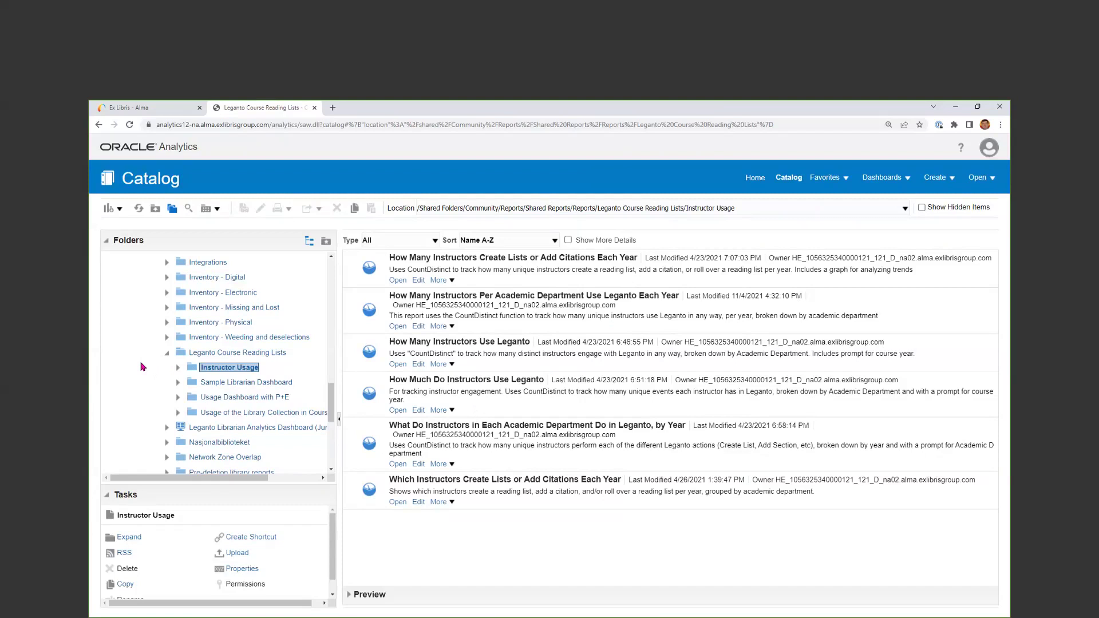
pyautogui.hotkey('alt', 'Tab')
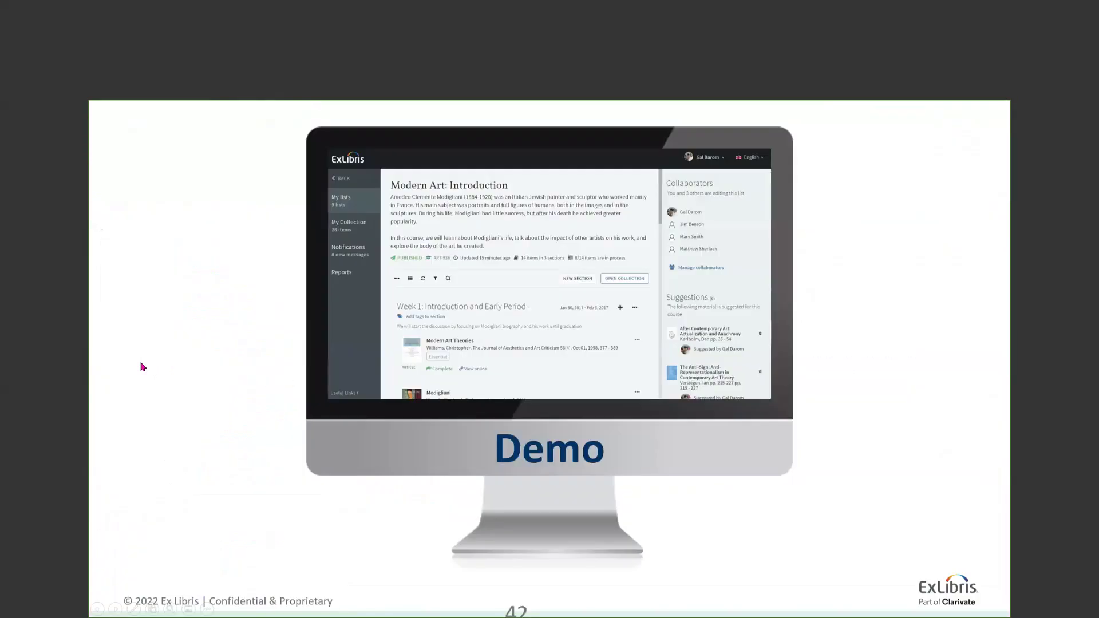
pyautogui.press('Right')
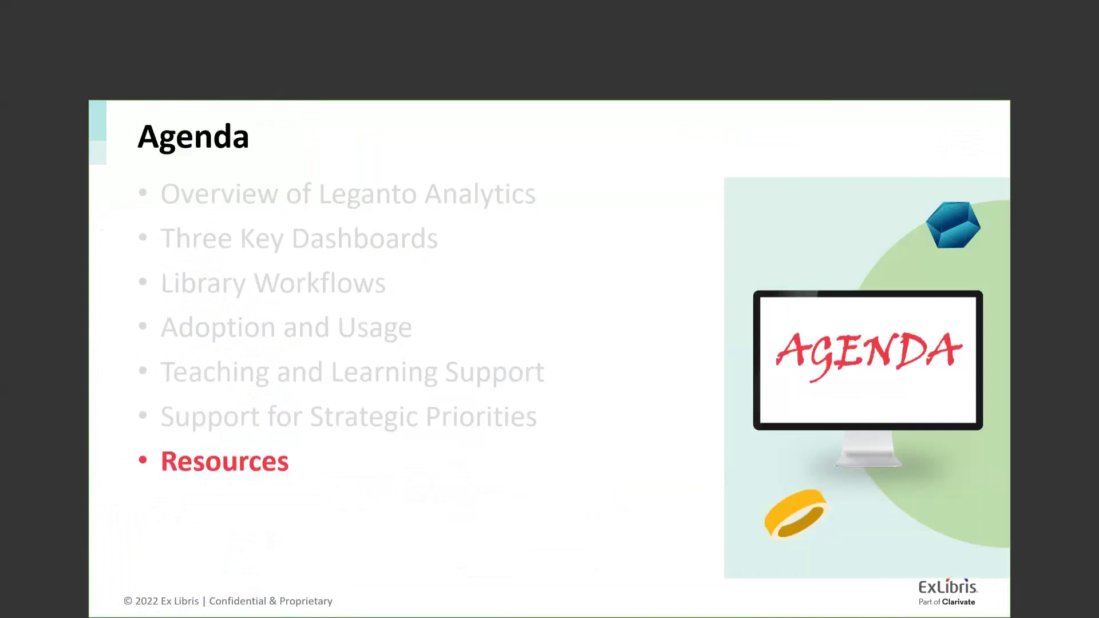
pyautogui.press('Right')
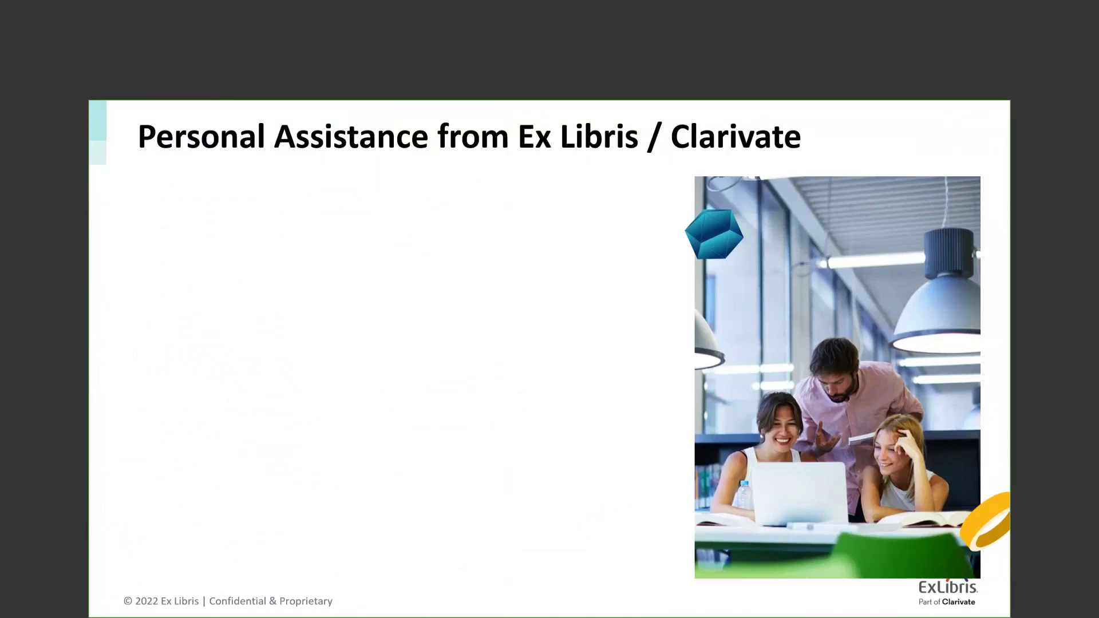